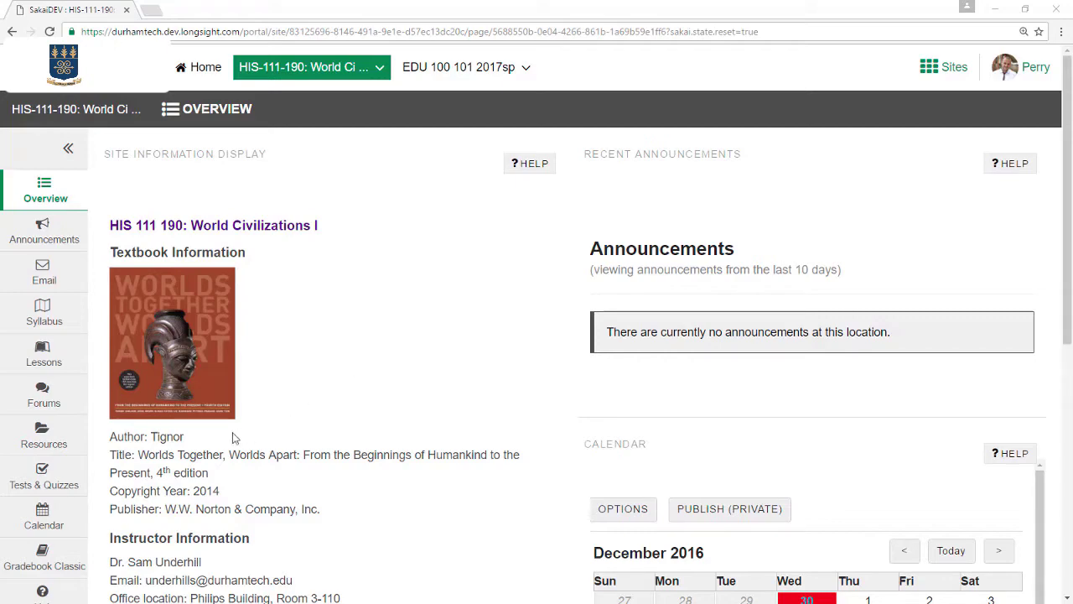
Open the course's Tests & Quizzes and begin the Syllabus Quiz
left_click(70, 471)
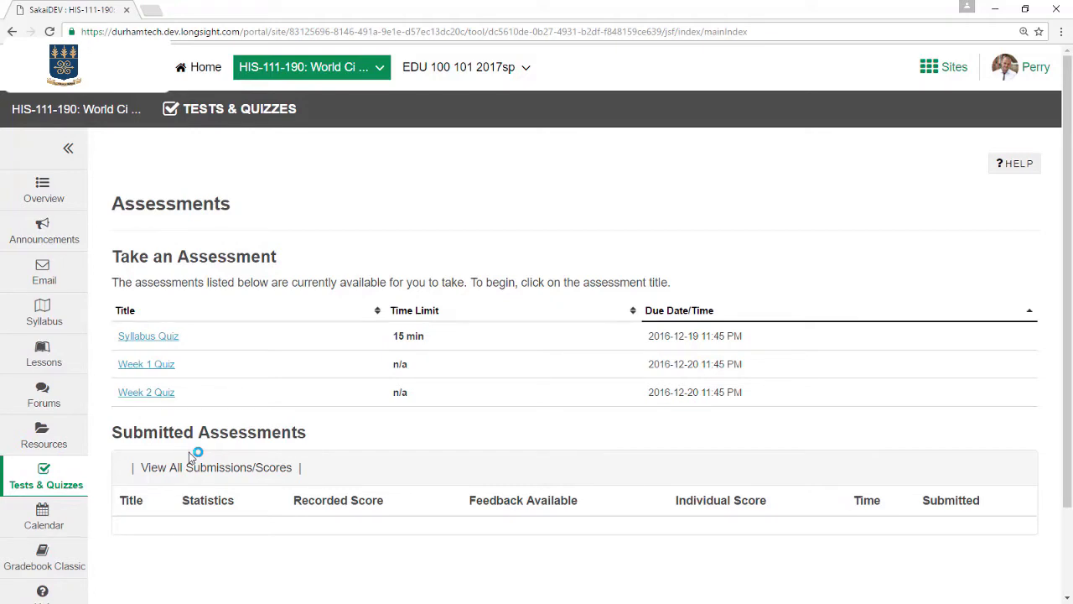
left_click(158, 338)
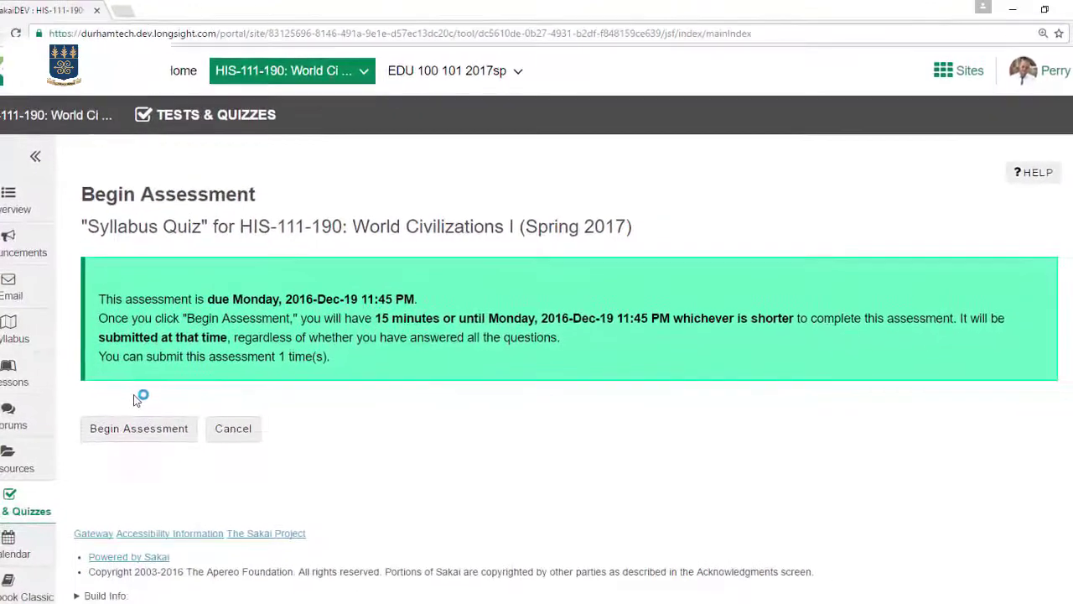
left_click(168, 415)
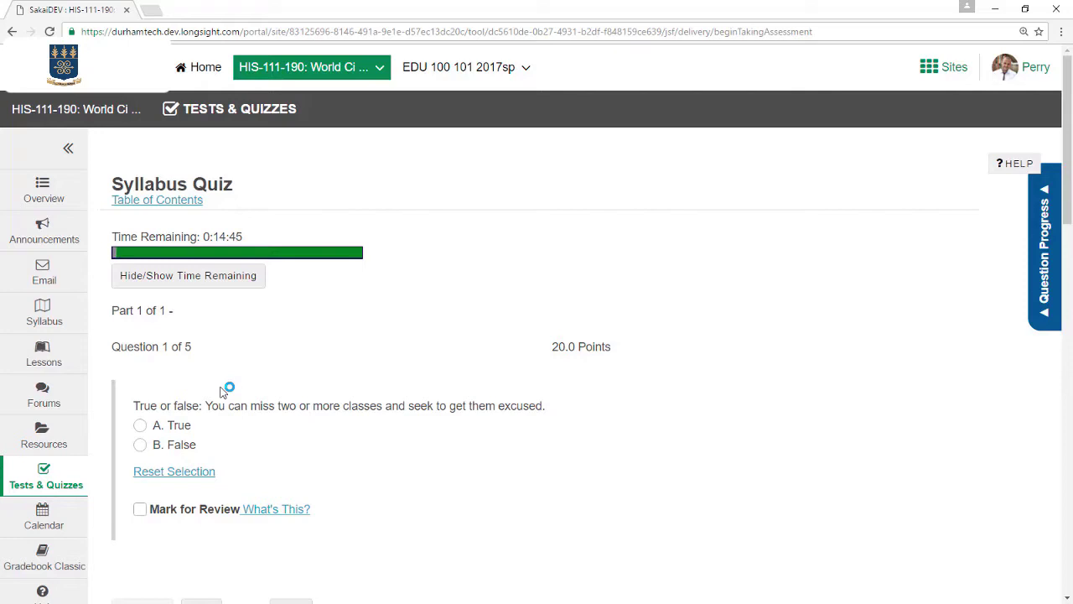
Answer question 1 with "False" and question 2 with "last day", advancing to question 3
left_click(140, 444)
scroll(141, 468, "down", 2)
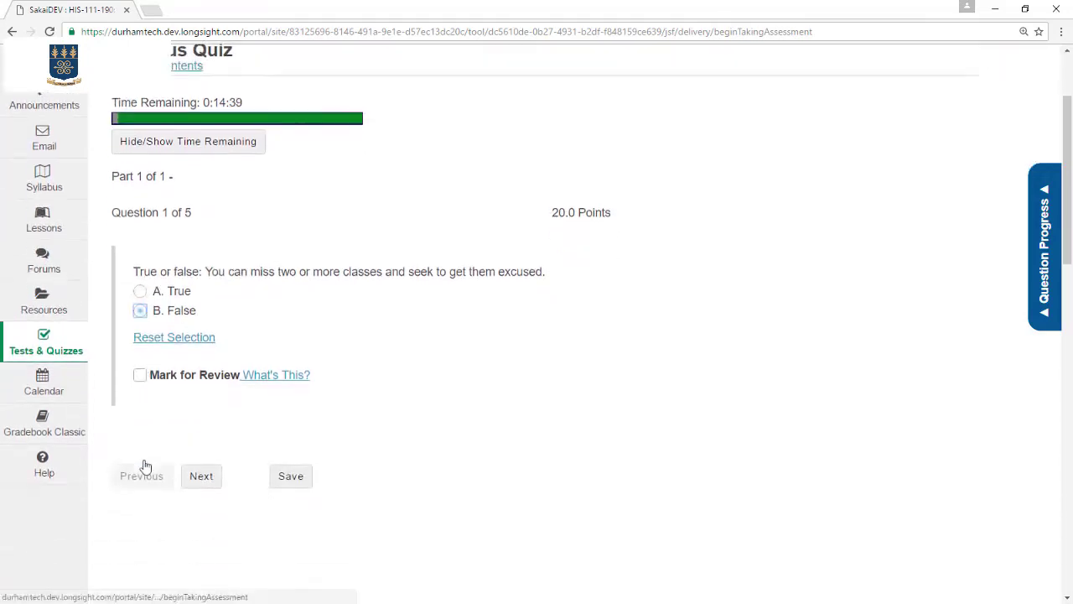
left_click(209, 487)
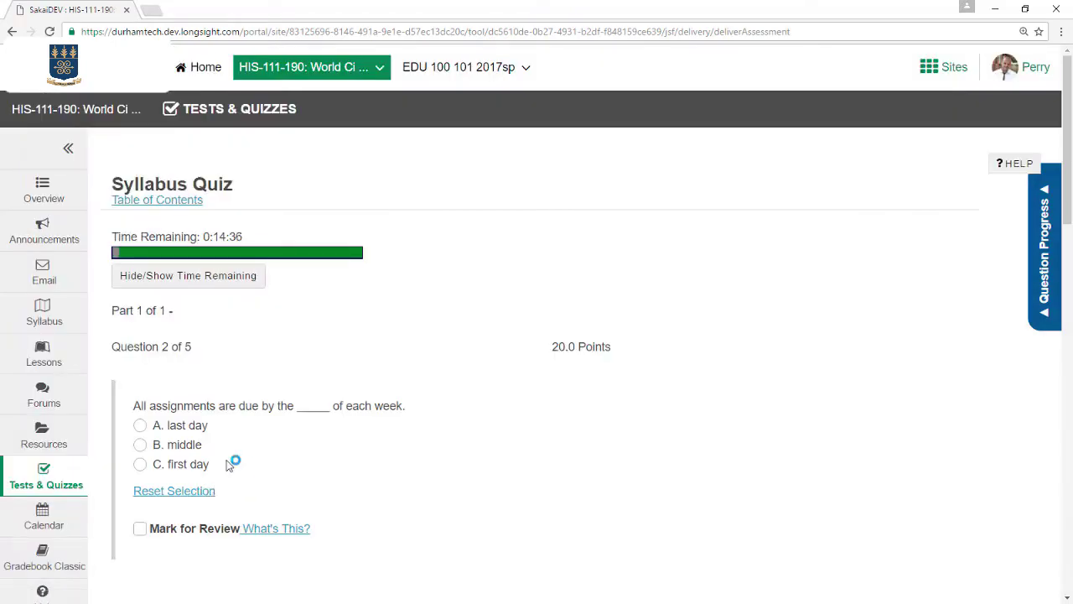
left_click(140, 426)
scroll(235, 482, "down", 2)
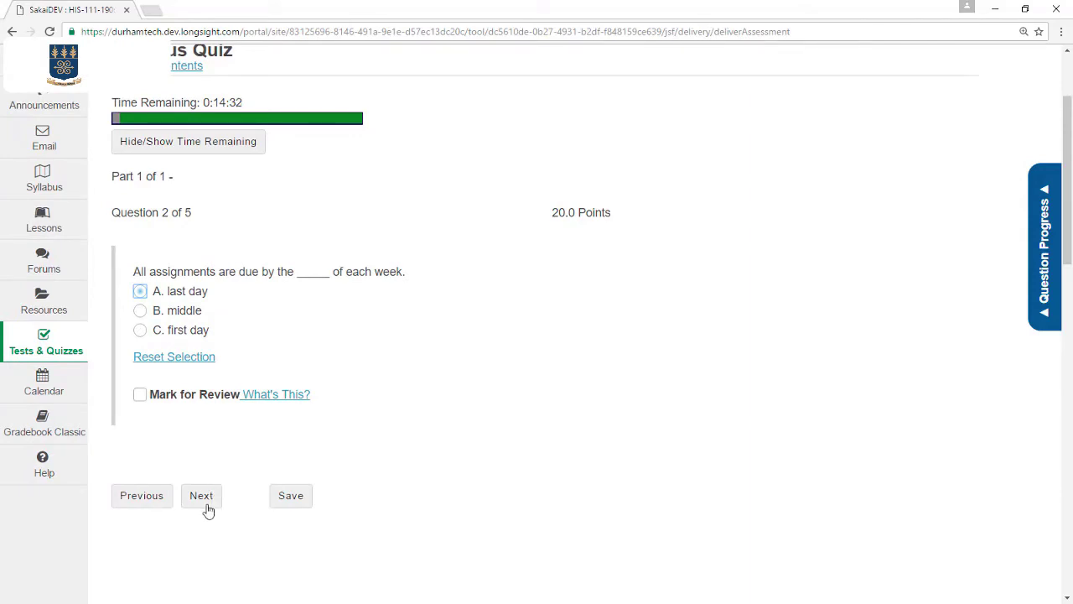
left_click(207, 506)
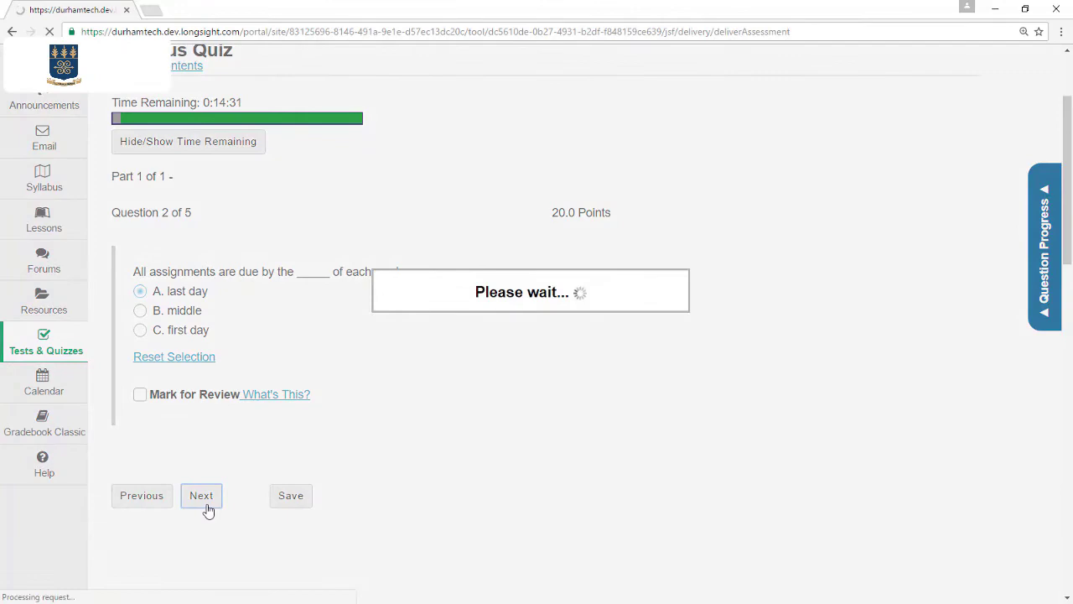
Mark question 3 for review without answering it, and continue past question 4 to question 5
scroll(336, 503, "down", 2)
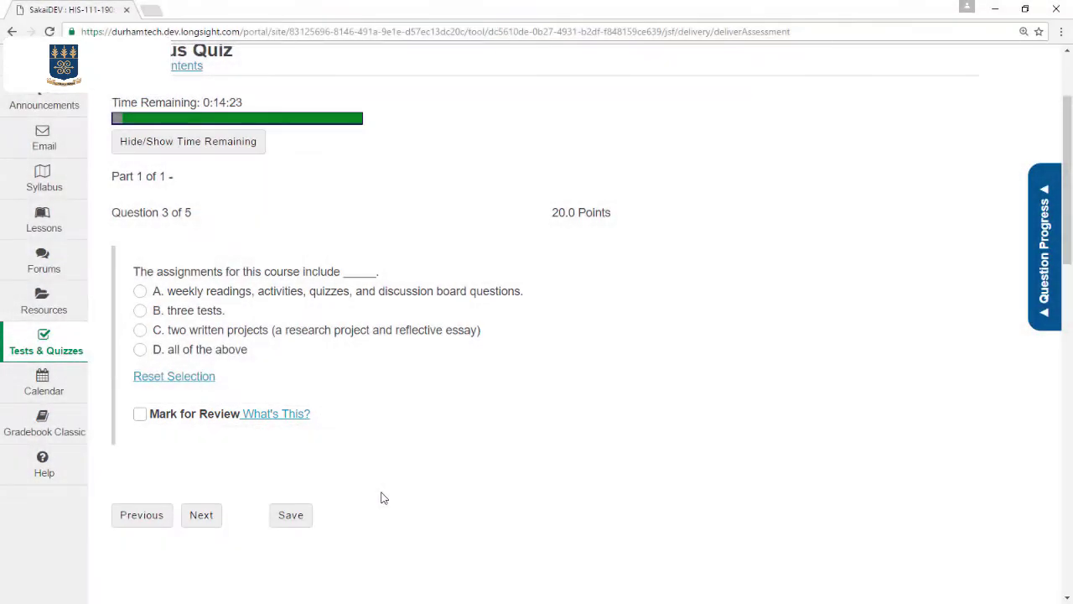
left_click(139, 415)
left_click(200, 524)
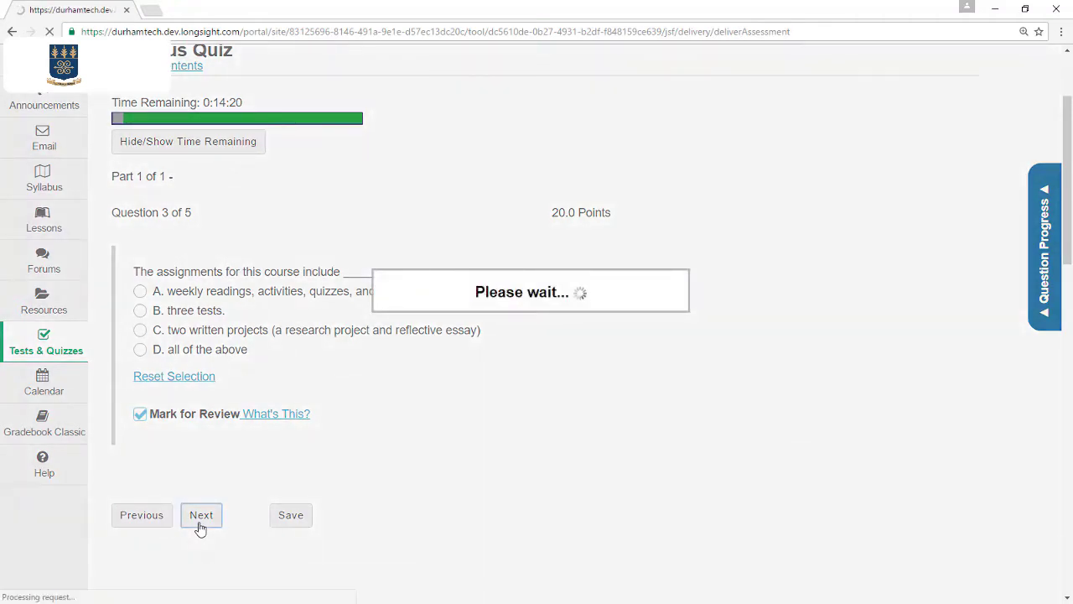
scroll(373, 510, "down", 2)
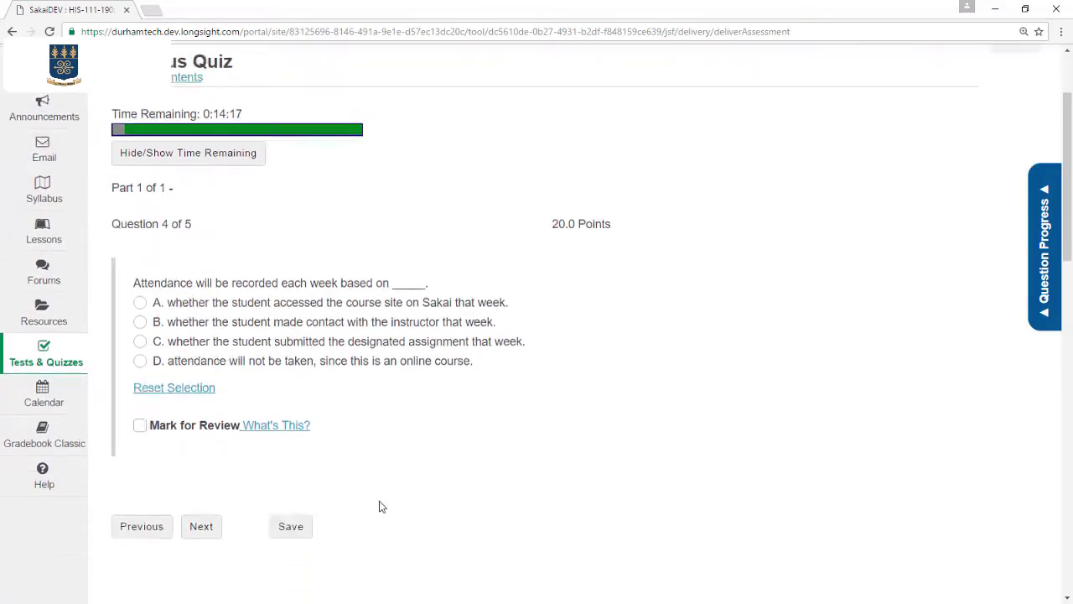
scroll(380, 506, "down", 1)
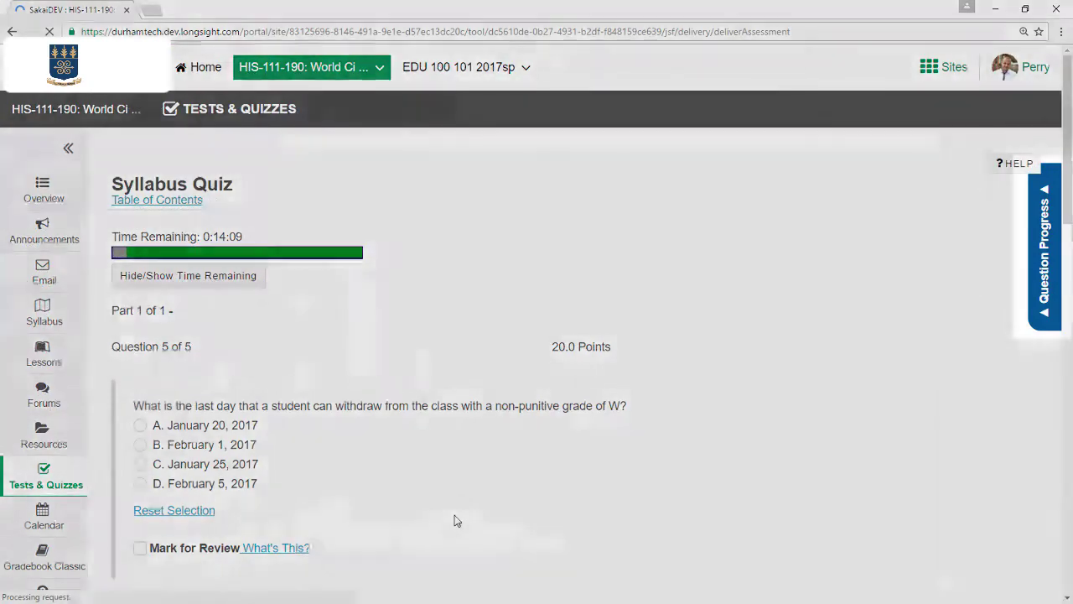
Jump from question 5 back to question 3 using Question Progress, and collapse the progress display
scroll(494, 503, "down", 1)
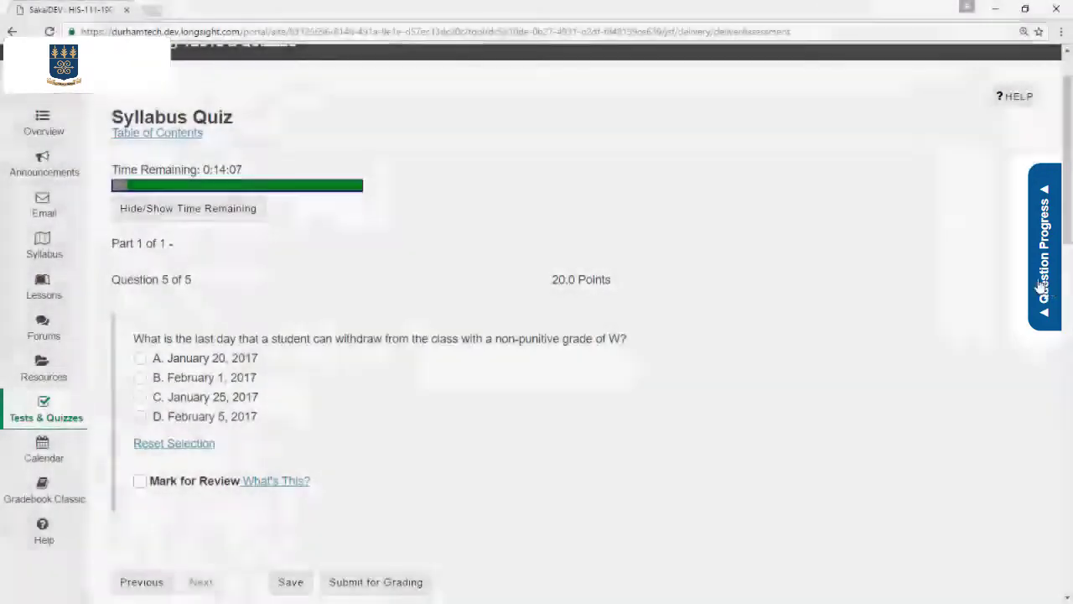
left_click(1044, 285)
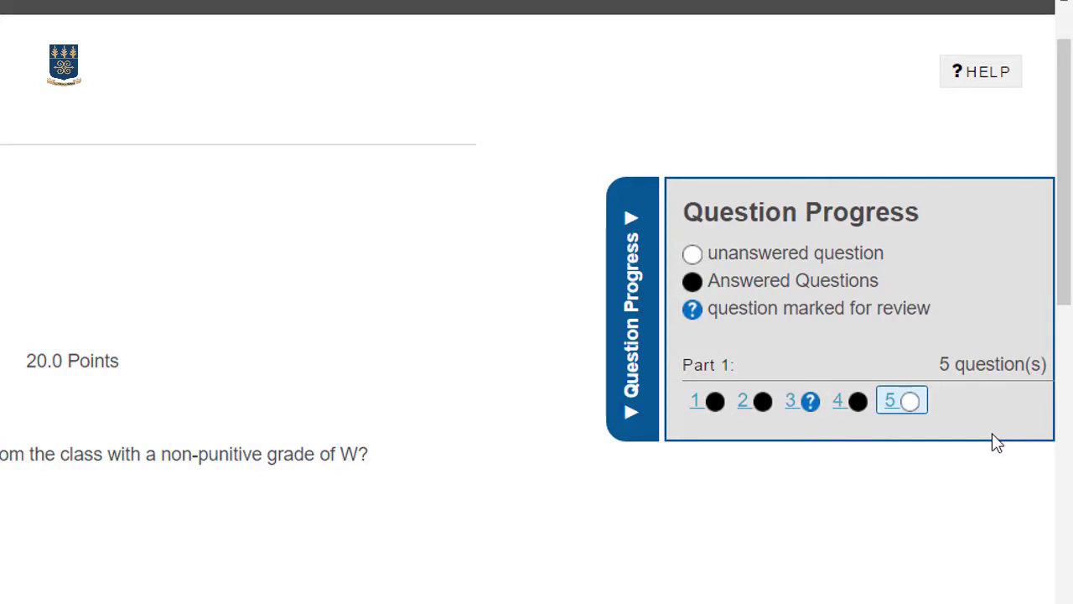
left_click(791, 400)
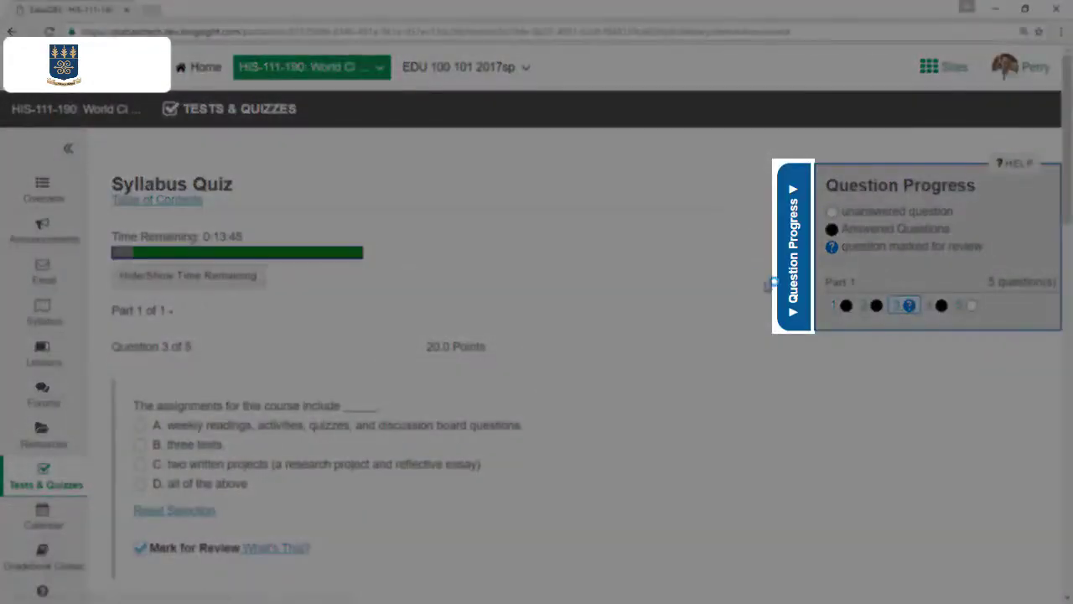
left_click(785, 293)
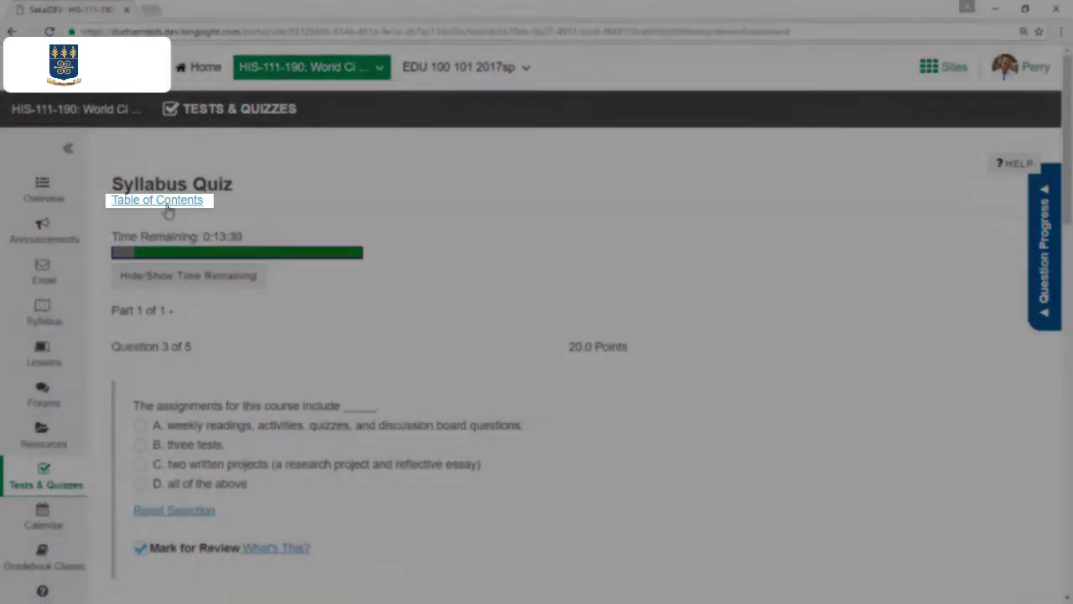
Reopen question 3 from the quiz's Table of Contents and answer it with option A, the weekly readings, activities, quizzes and discussion board questions
left_click(166, 206)
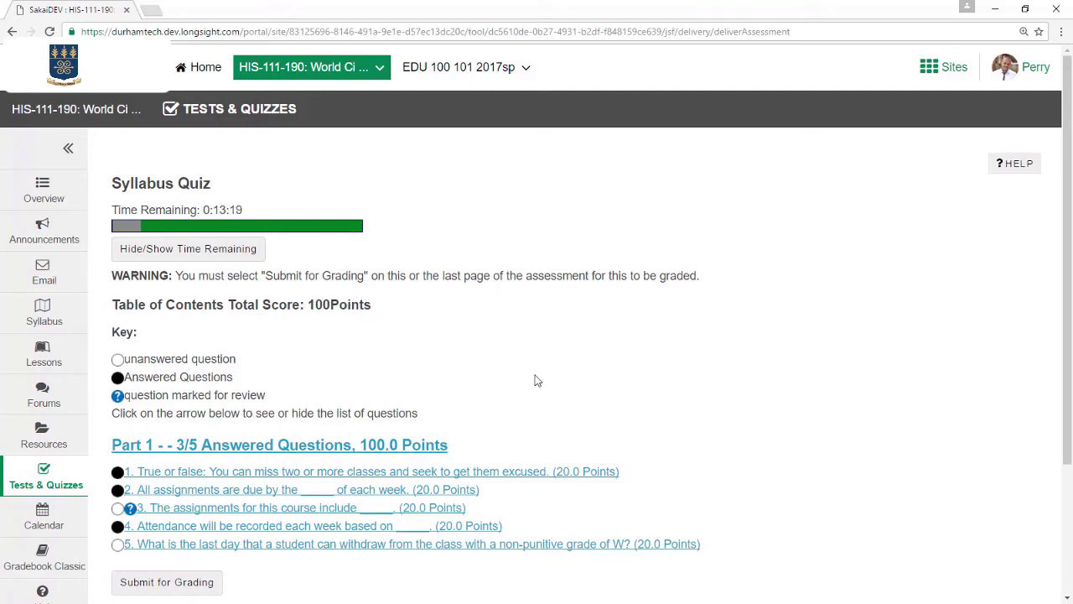
left_click(382, 509)
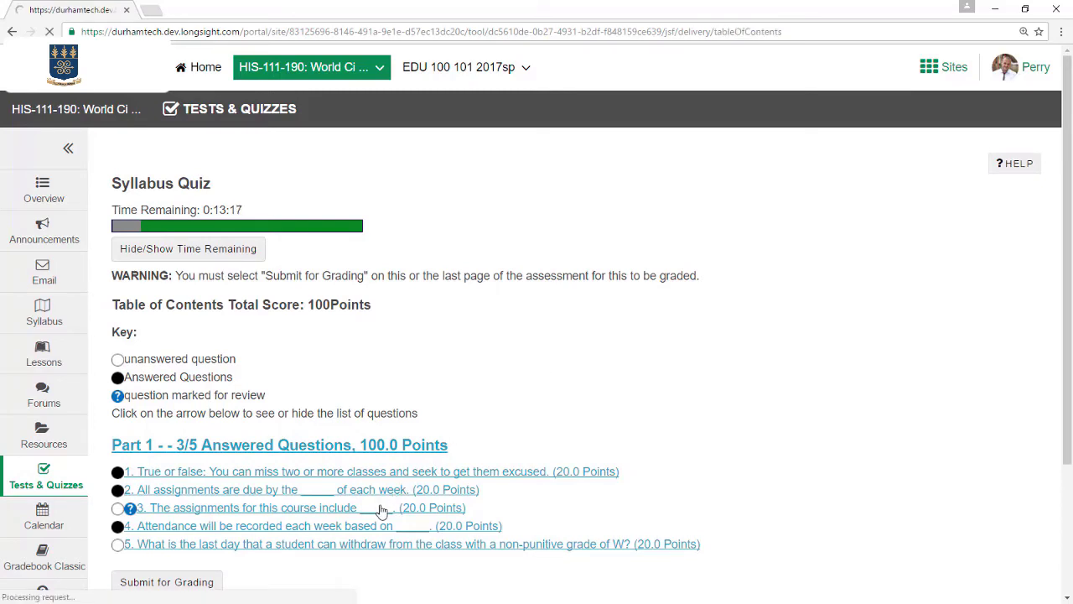
left_click_drag(523, 425, 153, 425)
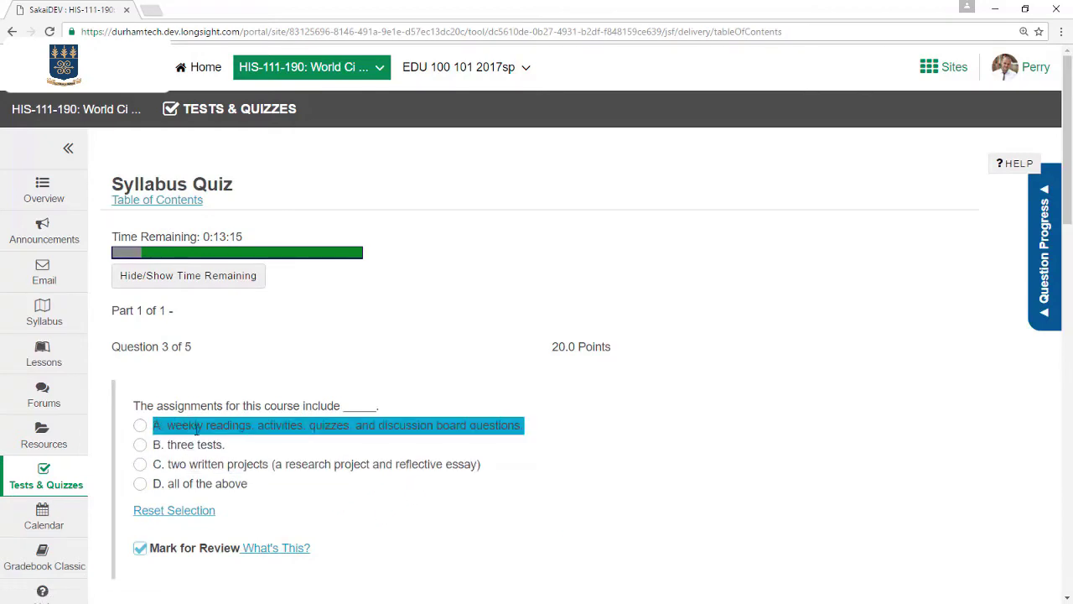
left_click(140, 425)
scroll(121, 432, "down", 2)
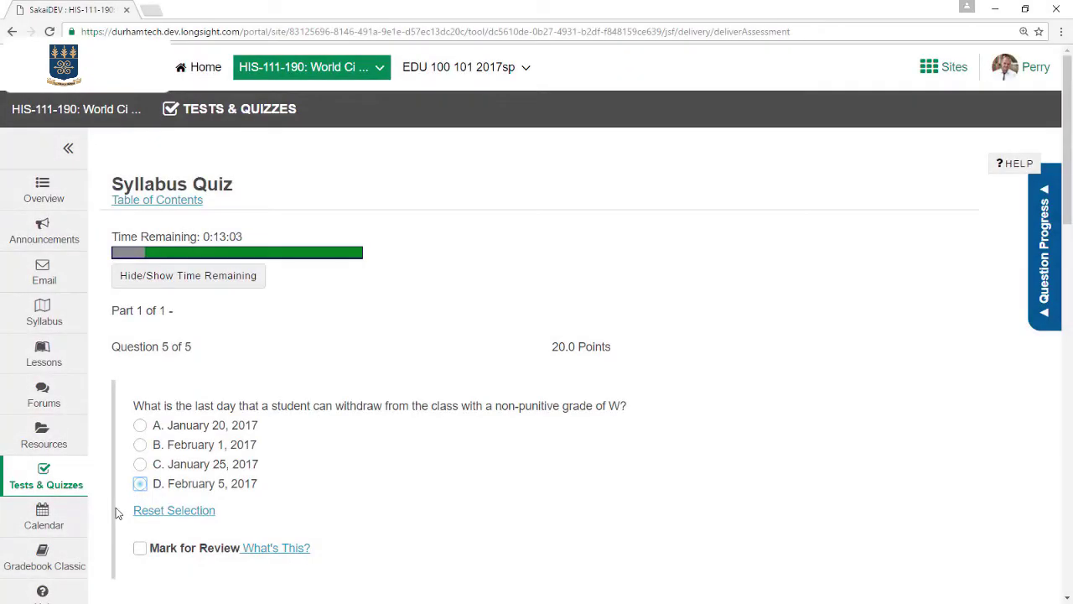
Submit the Syllabus Quiz for grading, confirm the submission, and return to the assessments list
scroll(117, 513, "down", 2)
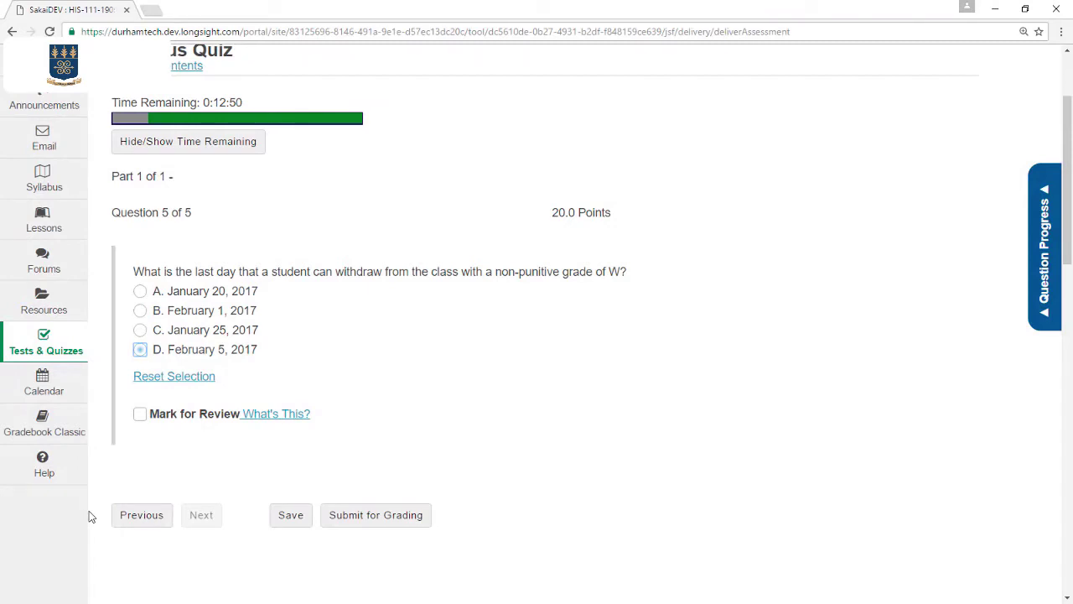
left_click(373, 530)
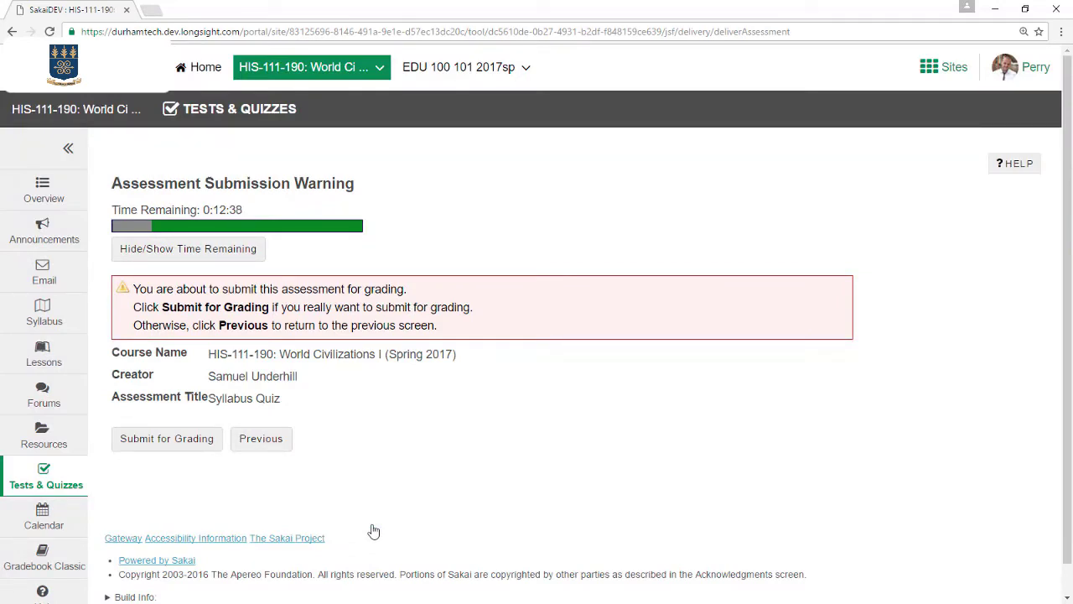
left_click(181, 452)
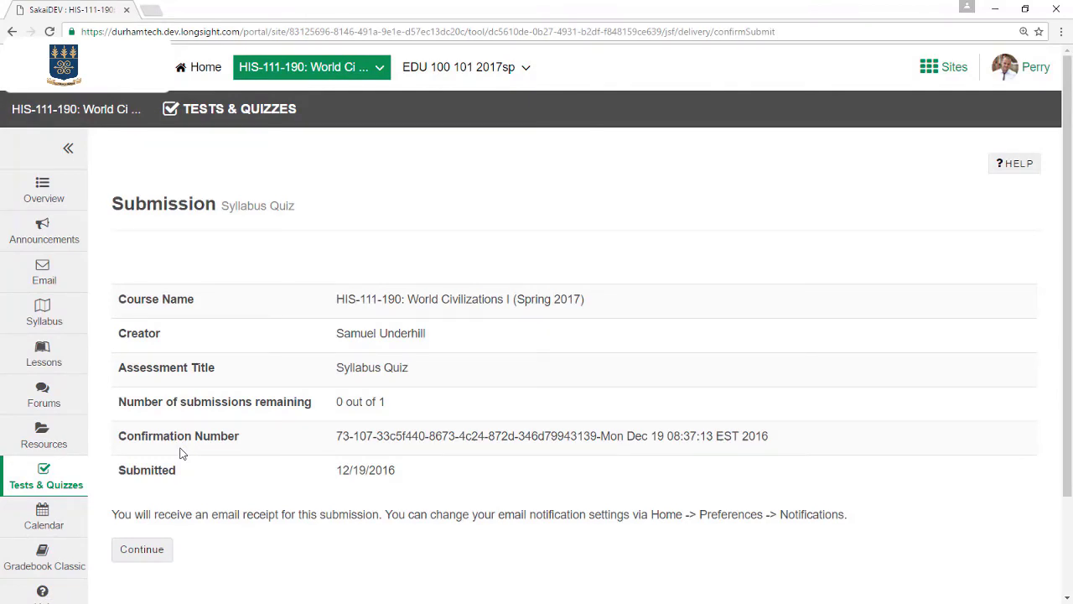
left_click(139, 556)
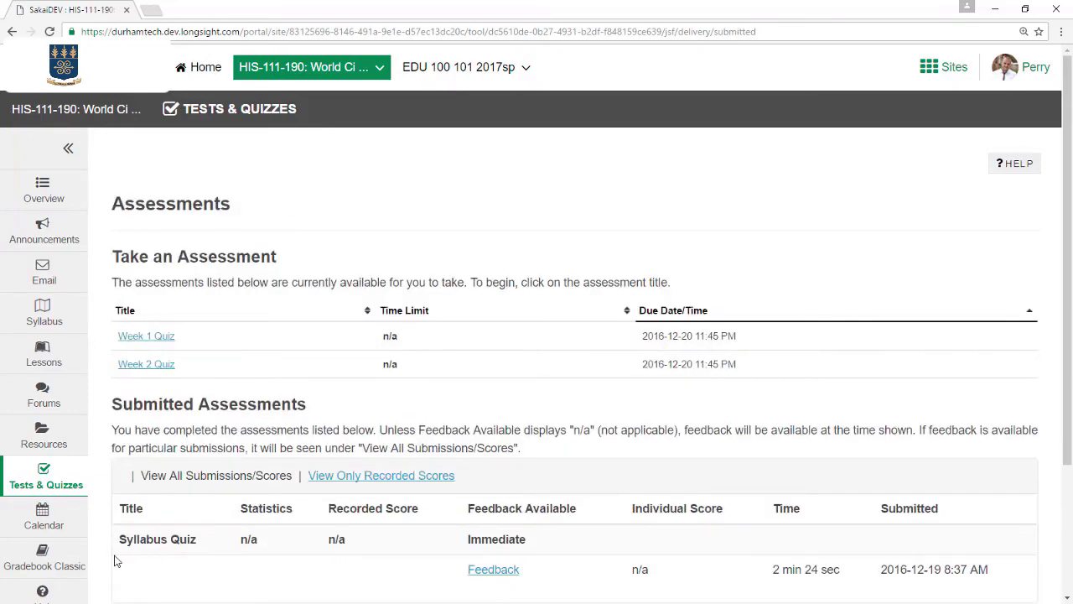
Begin the Week 1 Quiz
scroll(109, 554, "down", 3)
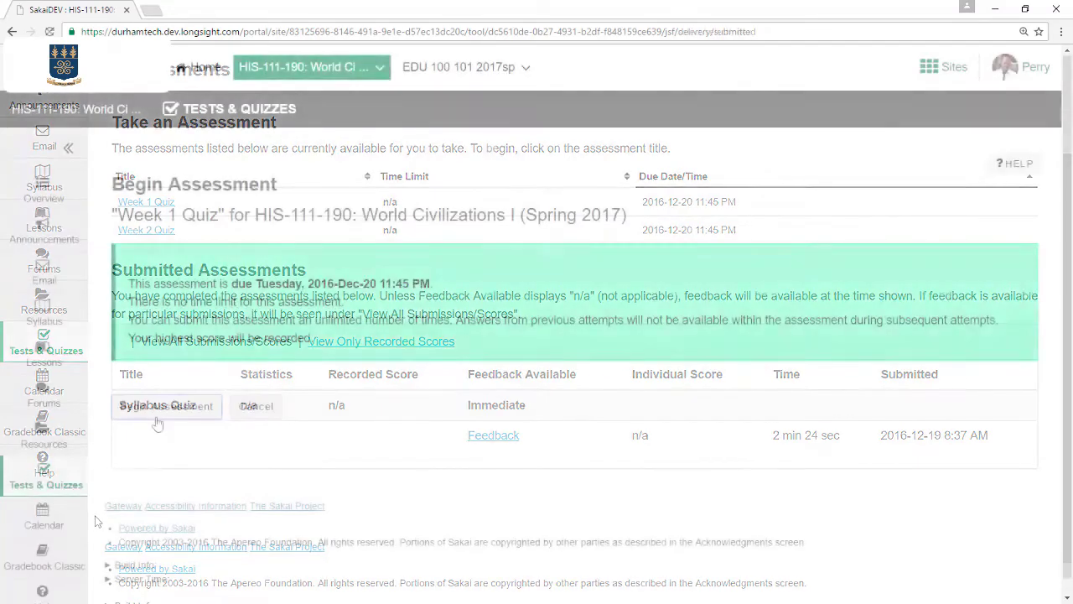
left_click(160, 407)
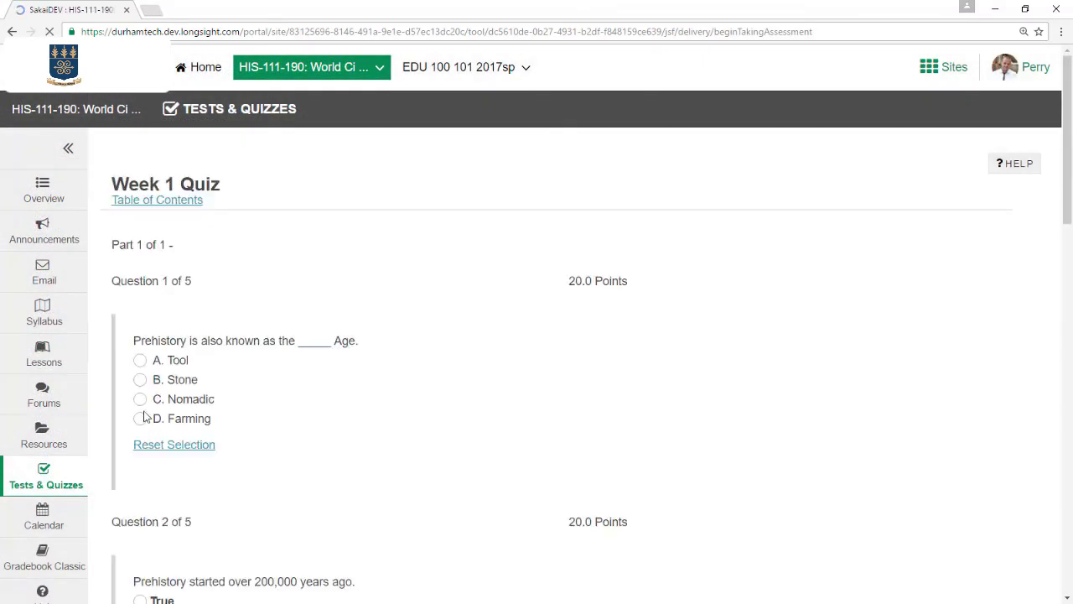
Look through all five Week 1 Quiz questions and the save, exit and submission options on the single page
scroll(101, 401, "down", 3)
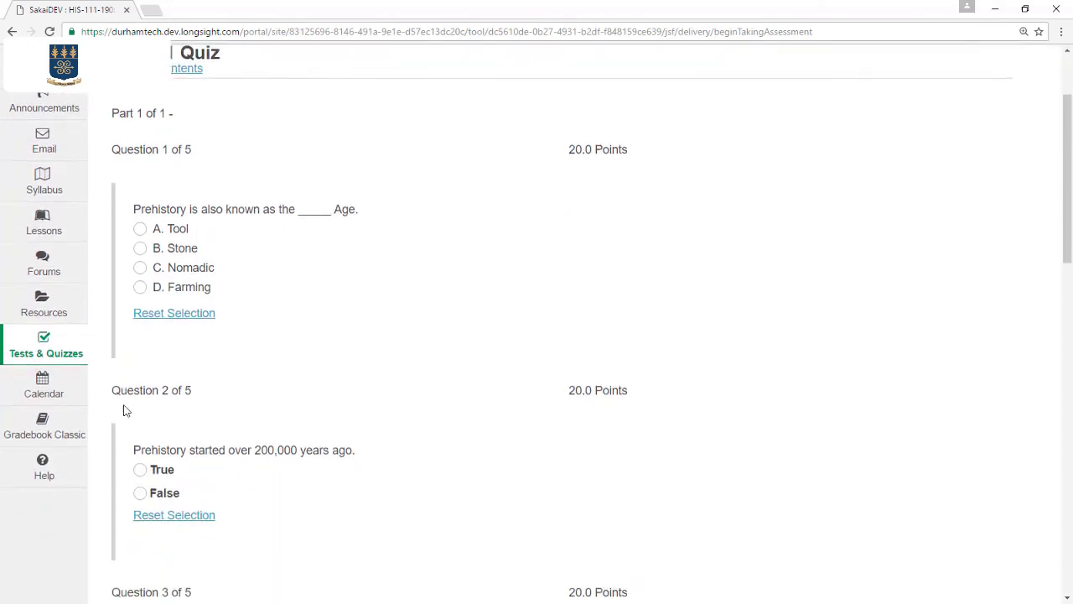
scroll(124, 411, "down", 3)
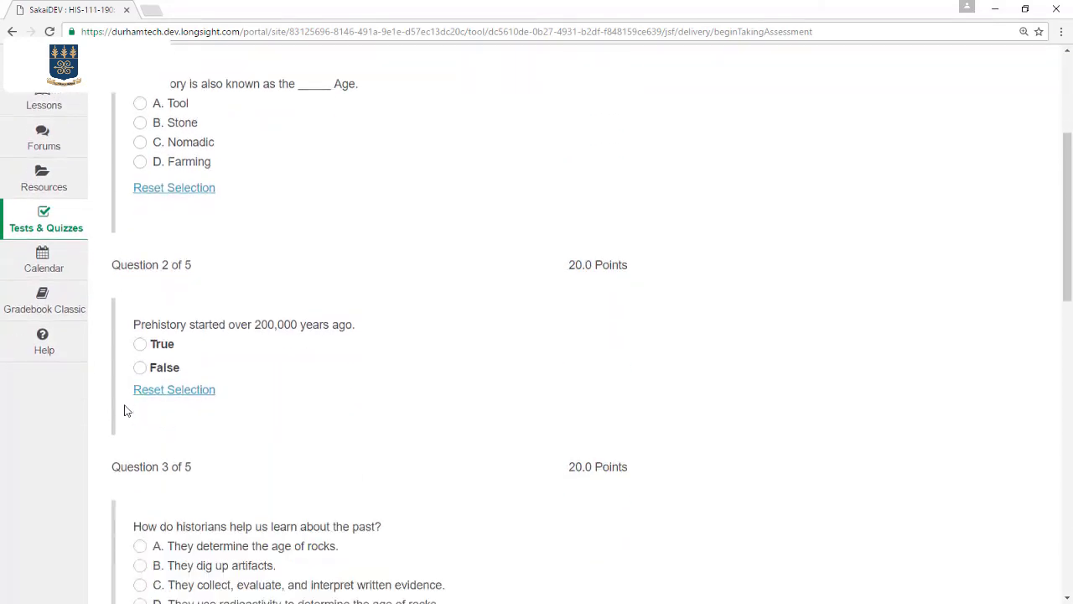
scroll(124, 411, "down", 3)
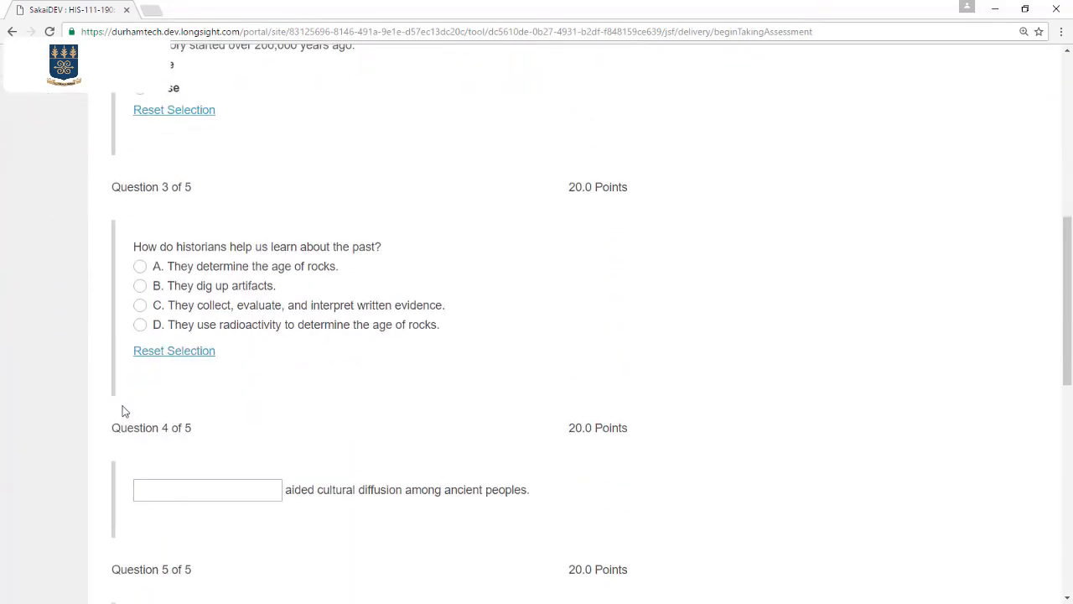
scroll(120, 412, "down", 2)
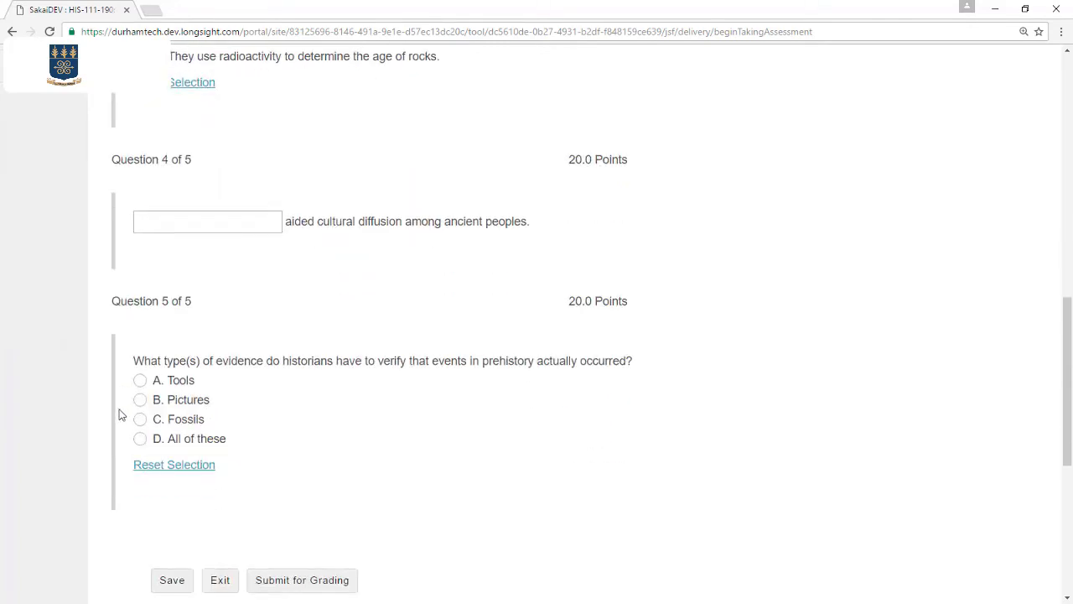
scroll(119, 415, "down", 2)
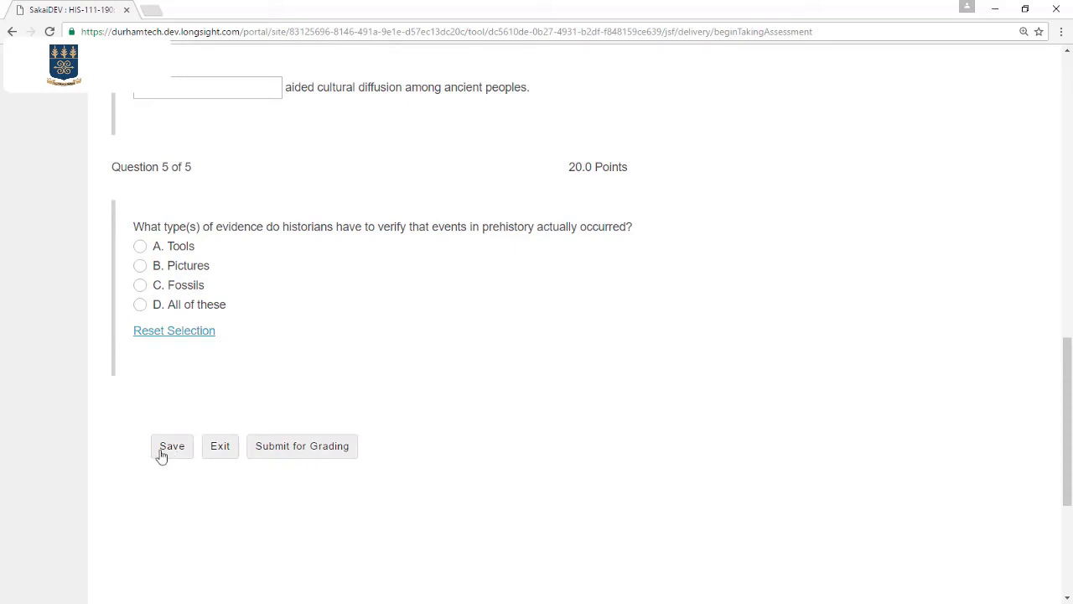
scroll(95, 425, "up", 1)
scroll(95, 425, "up", 8)
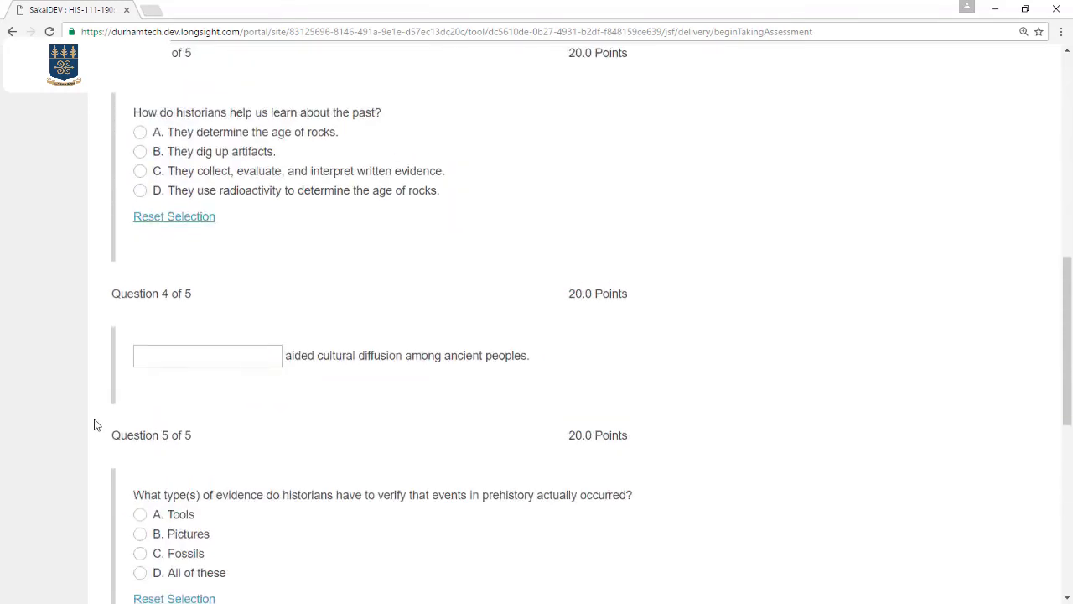
scroll(95, 425, "up", 1)
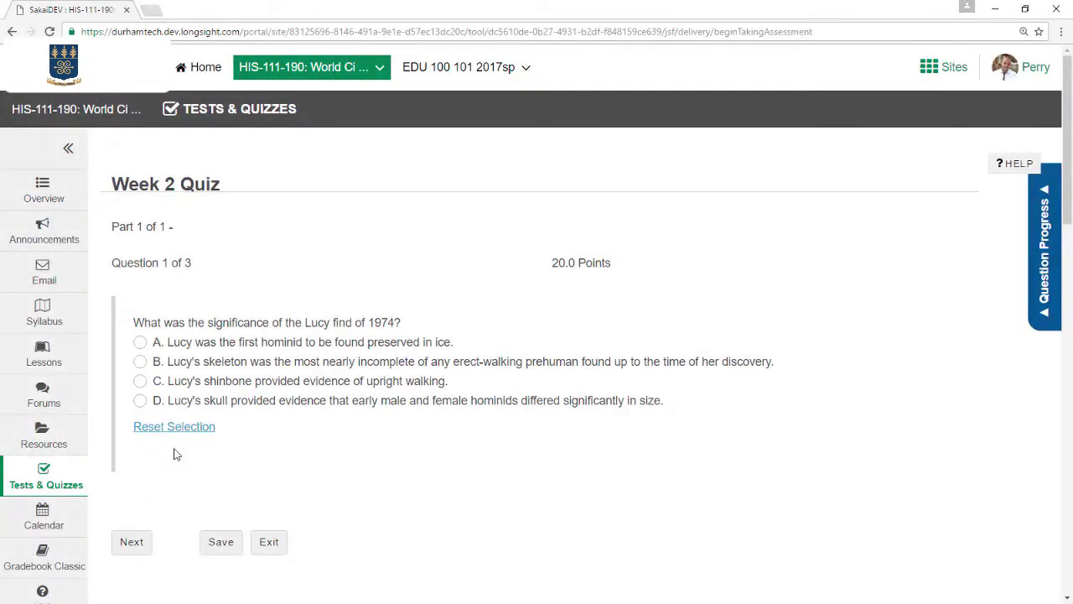
Answer question 1 of the Week 2 Quiz with option B, advance to question 2, and look over its essay answer area
left_click(140, 361)
left_click(136, 549)
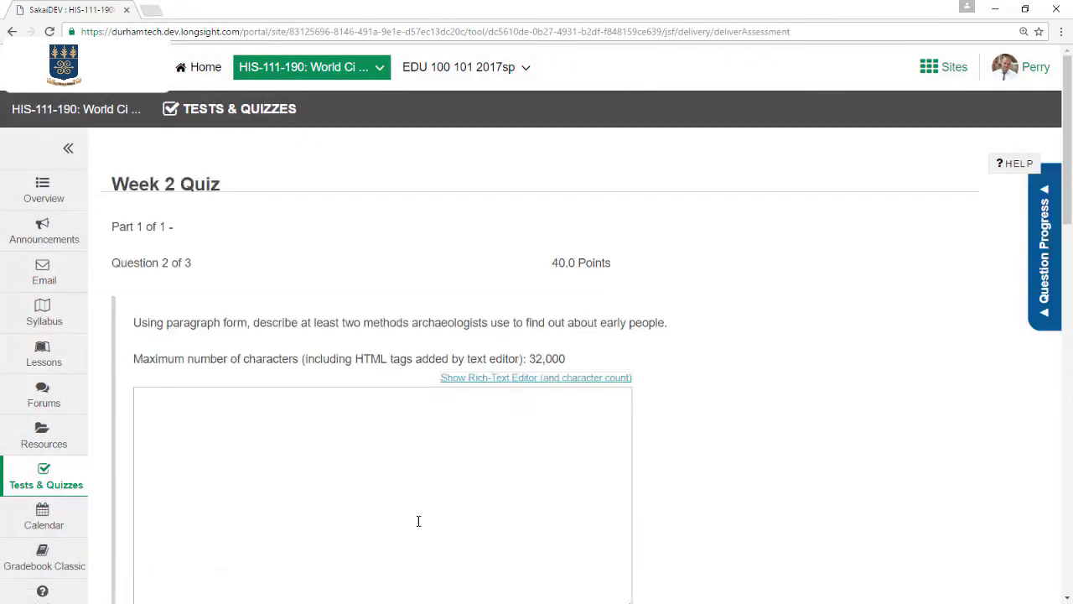
scroll(709, 501, "down", 3)
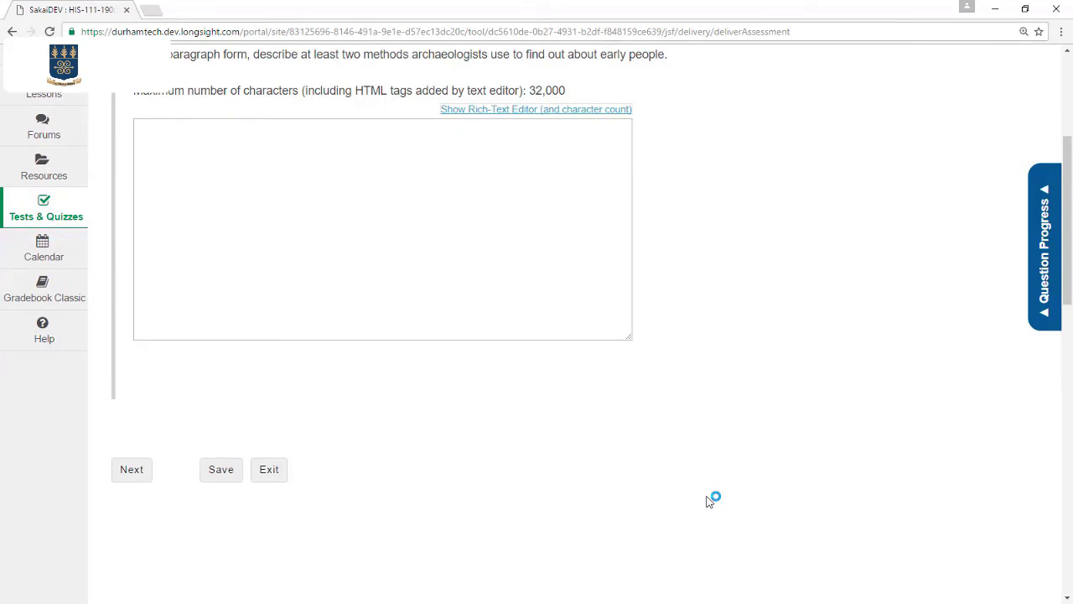
scroll(709, 500, "up", 3)
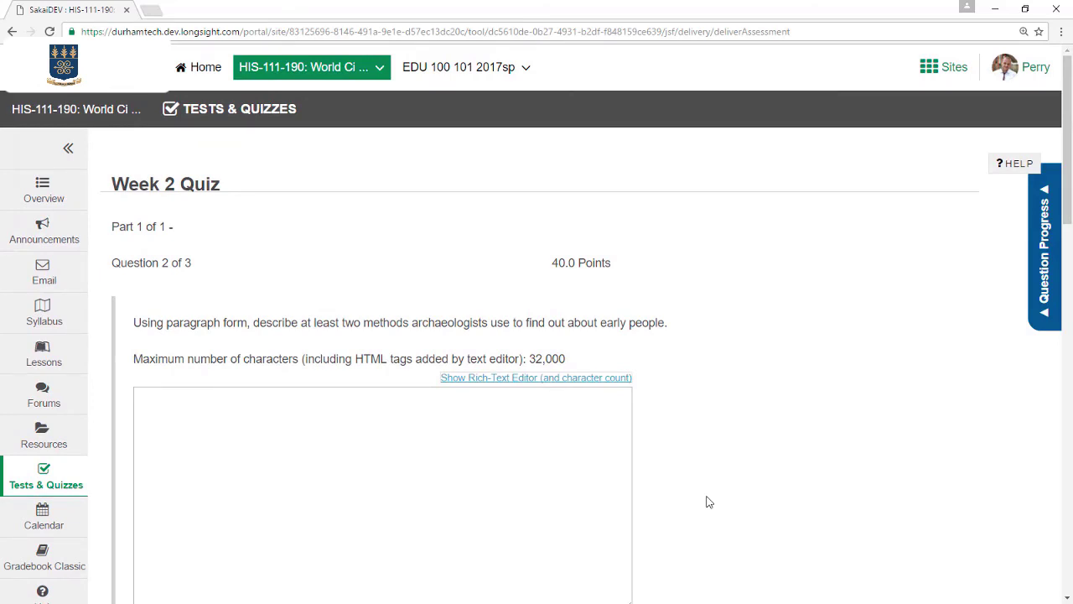
Answer essay question 2 of the Week 2 Quiz with a paragraph on archaeologists' excavation and artifact analysis methods, and save the answer
left_click(285, 419)
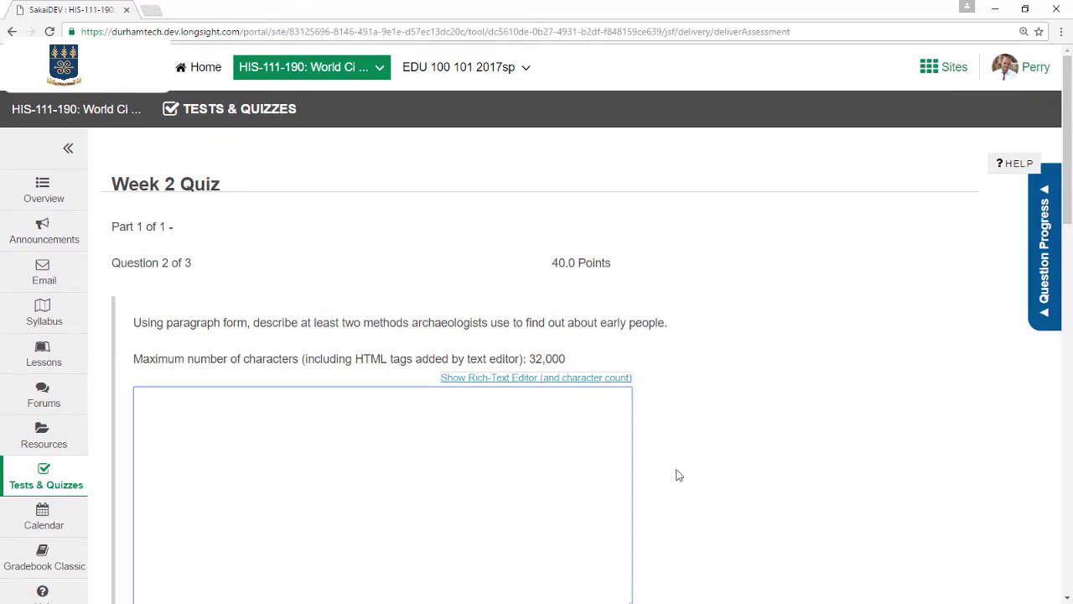
type("Archa")
key("Tab")
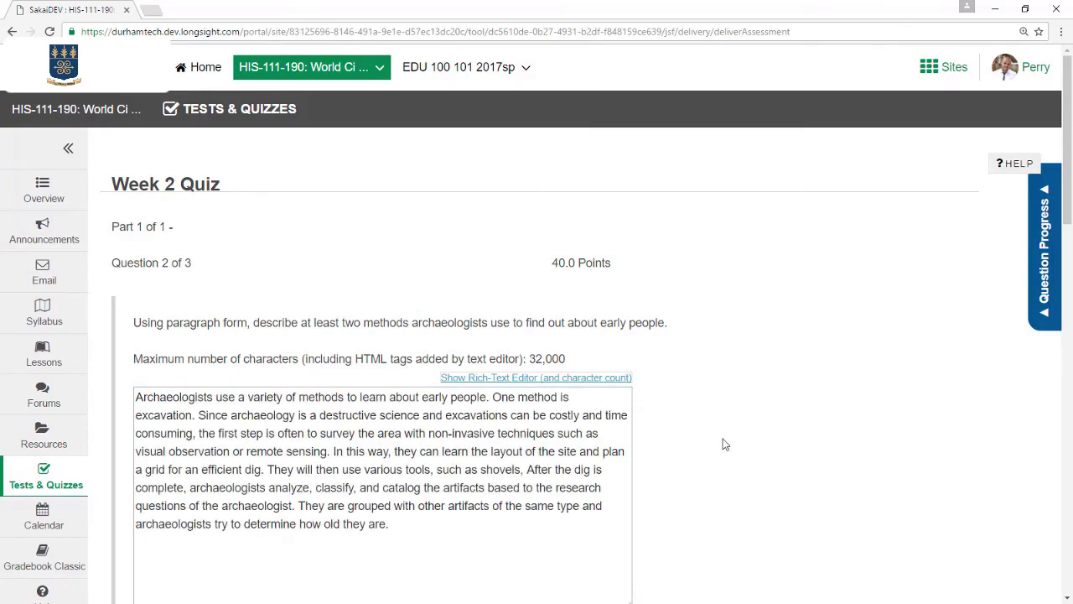
scroll(725, 444, "down", 3)
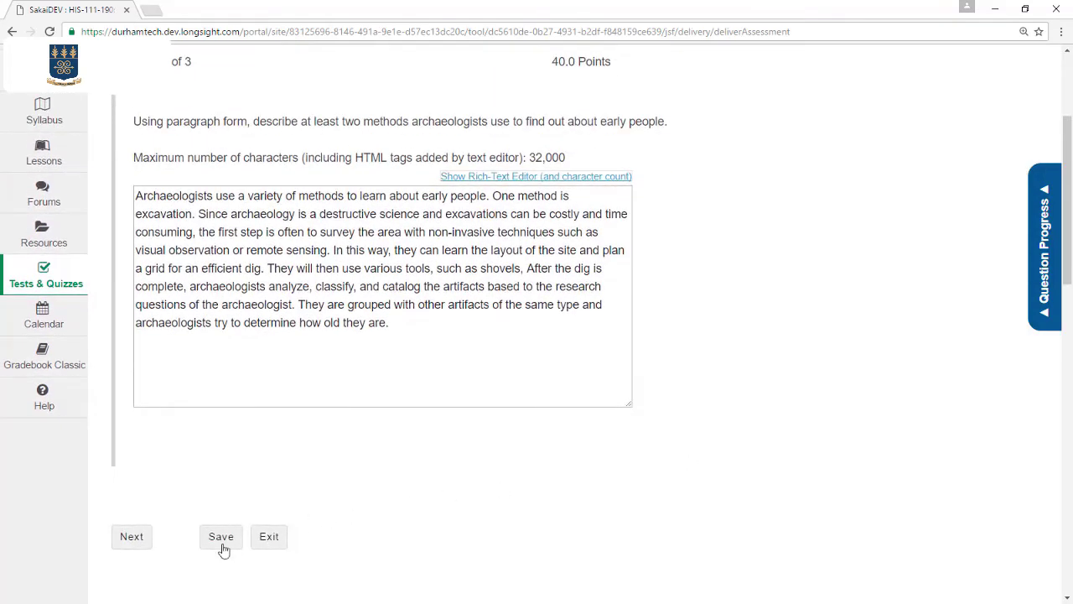
left_click(223, 547)
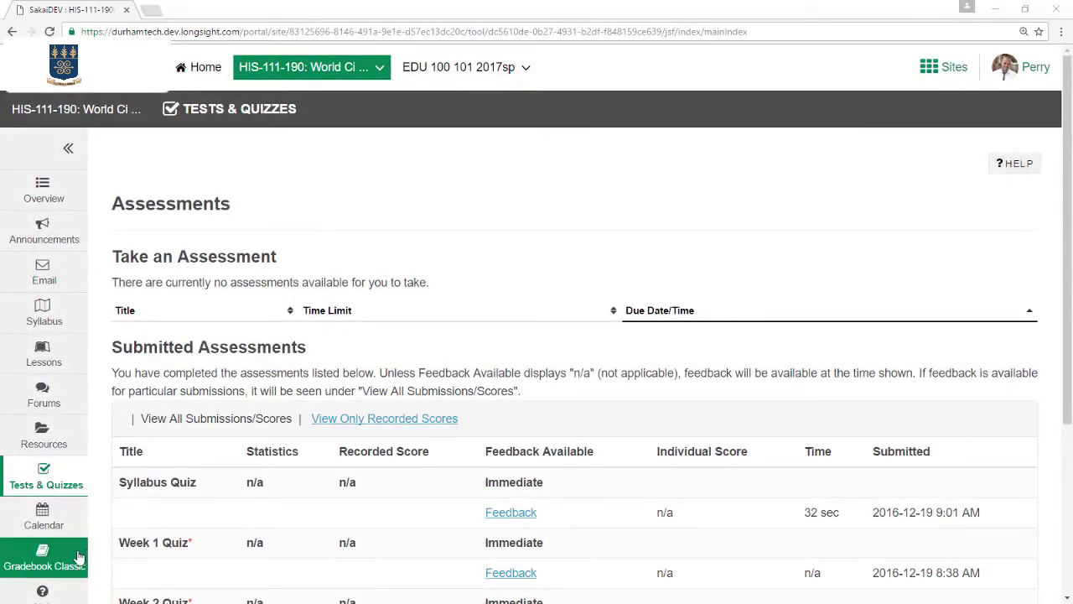
Open the Gradebook Classic grade report and check the scores for the Syllabus, Week 1 and Week 2 quizzes
left_click(78, 556)
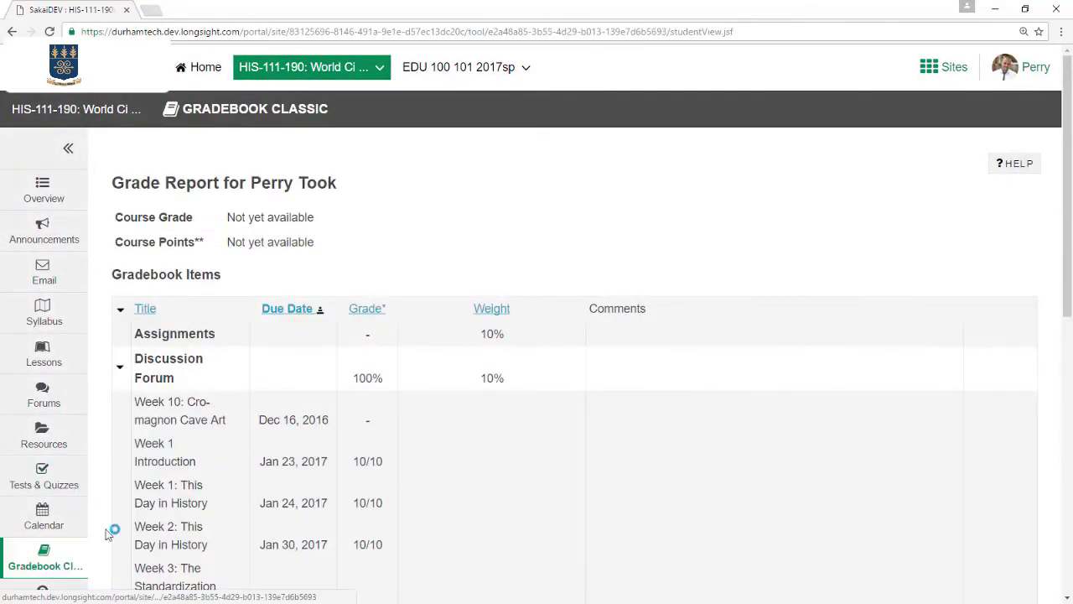
scroll(125, 486, "down", 7)
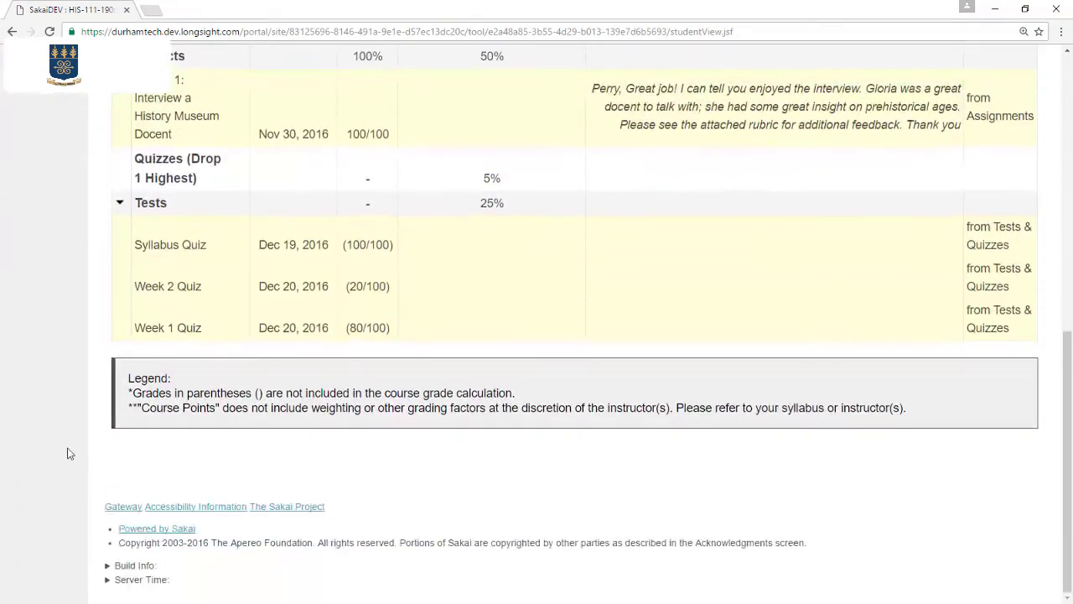